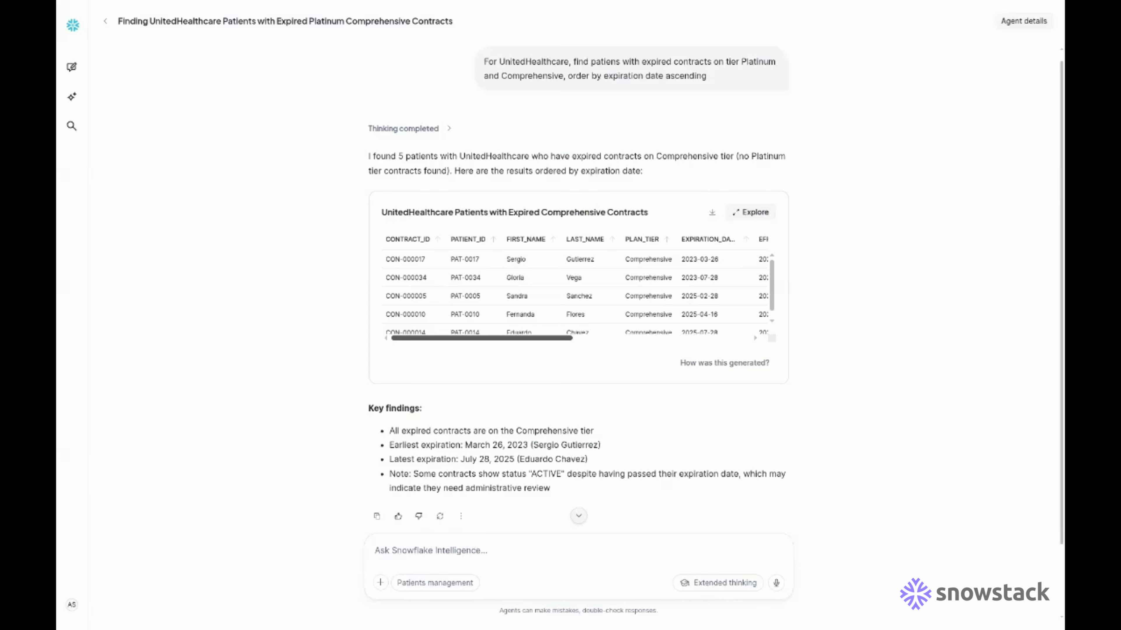
- Scroll the results table sideways to review the five expired UnitedHealthcare Comprehensive contracts
scroll(574, 291, right, 10)
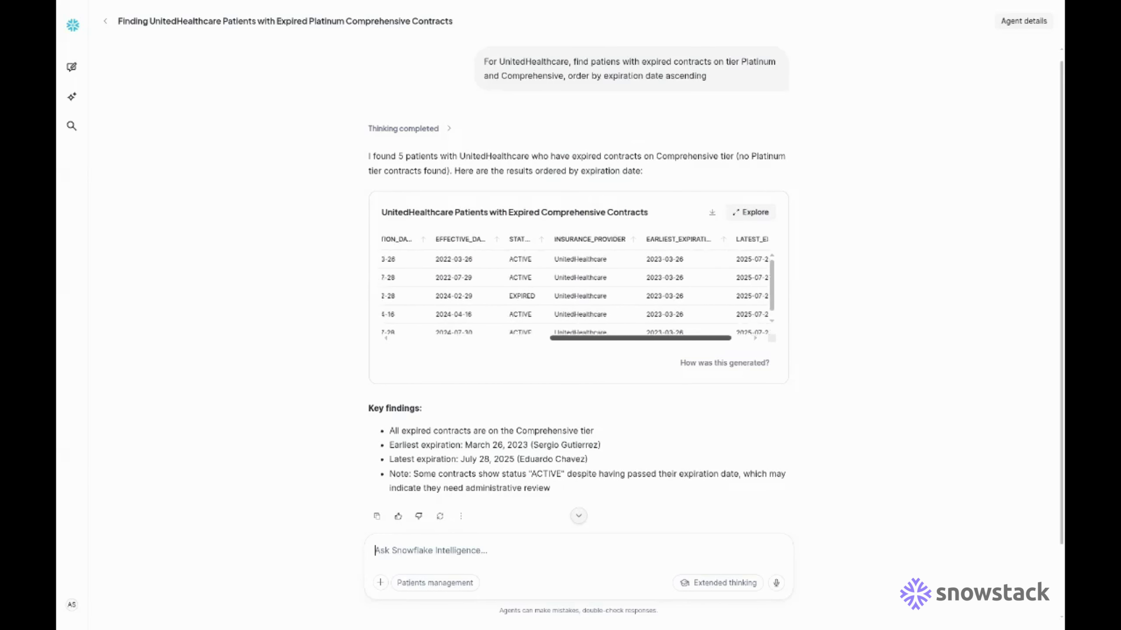
scroll(573, 291, left, 2)
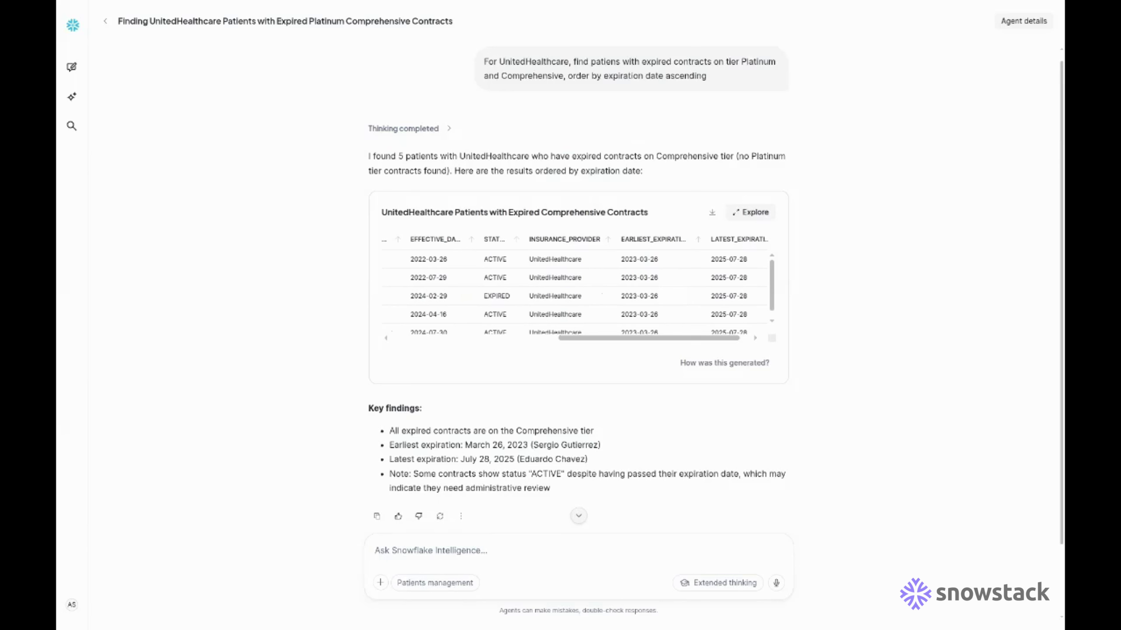
scroll(573, 291, left, 8)
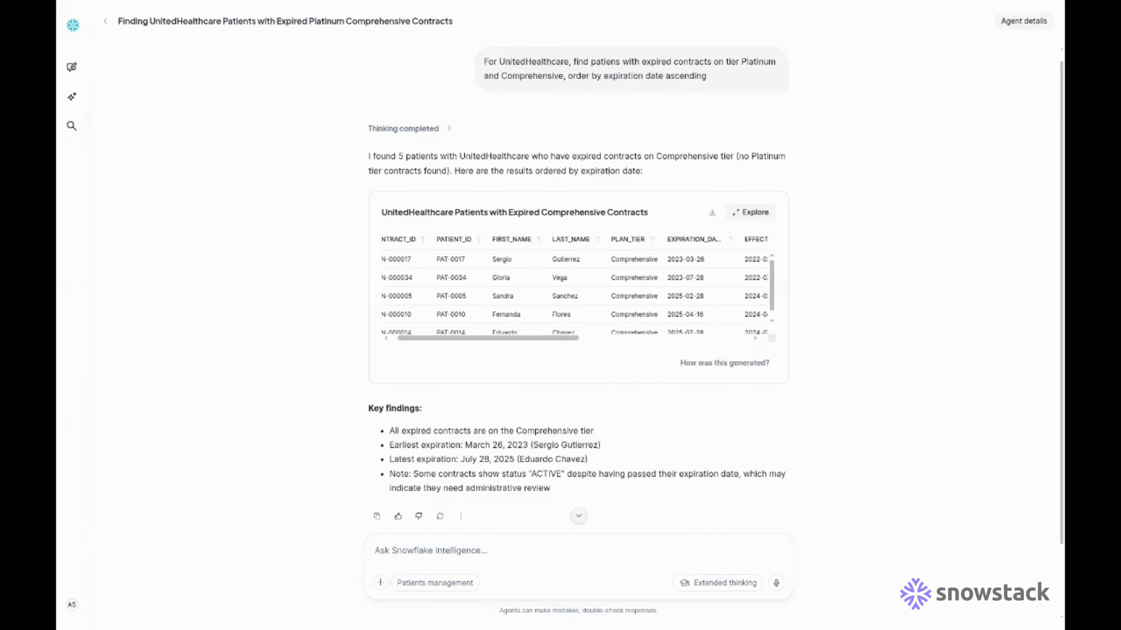
click(432, 550)
- Ask the agent to show the services in the patient's latest contract
text(Show services in latest contr)
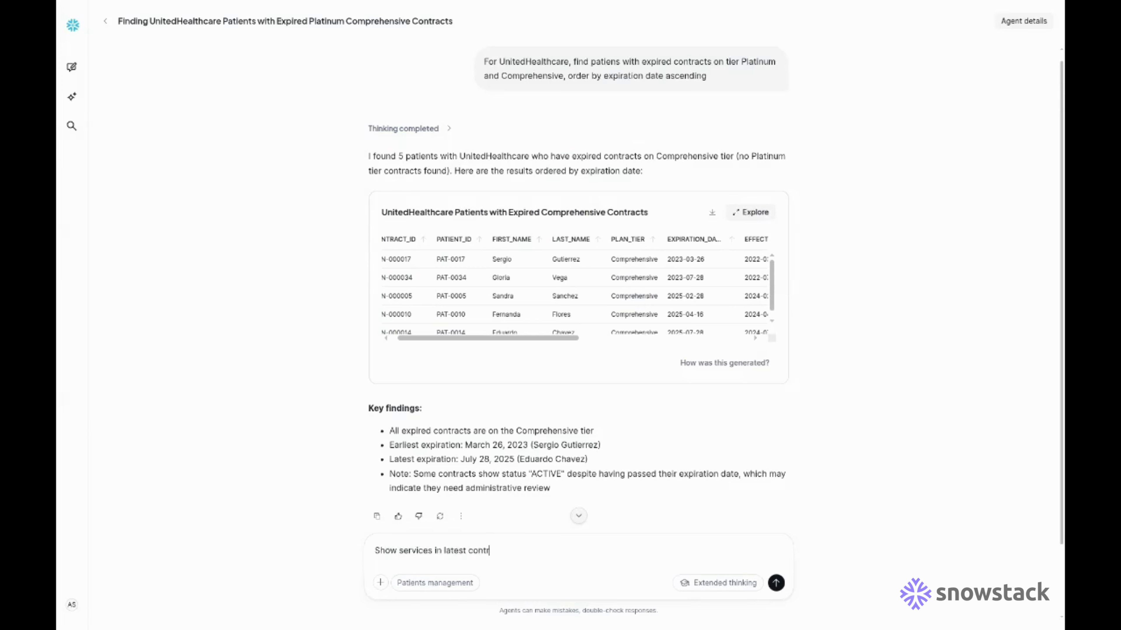
key(Return)
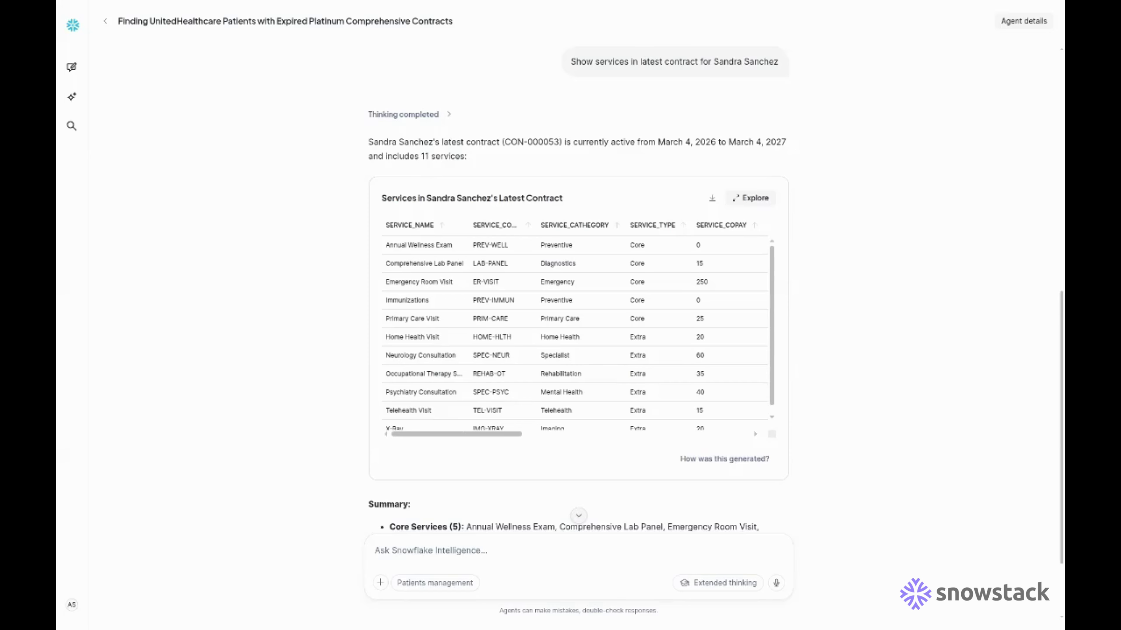
- Ask for the patient's unsubscribed extra services ordered by copay from lowest, then review the 14 results
scroll(578, 333, down, 1)
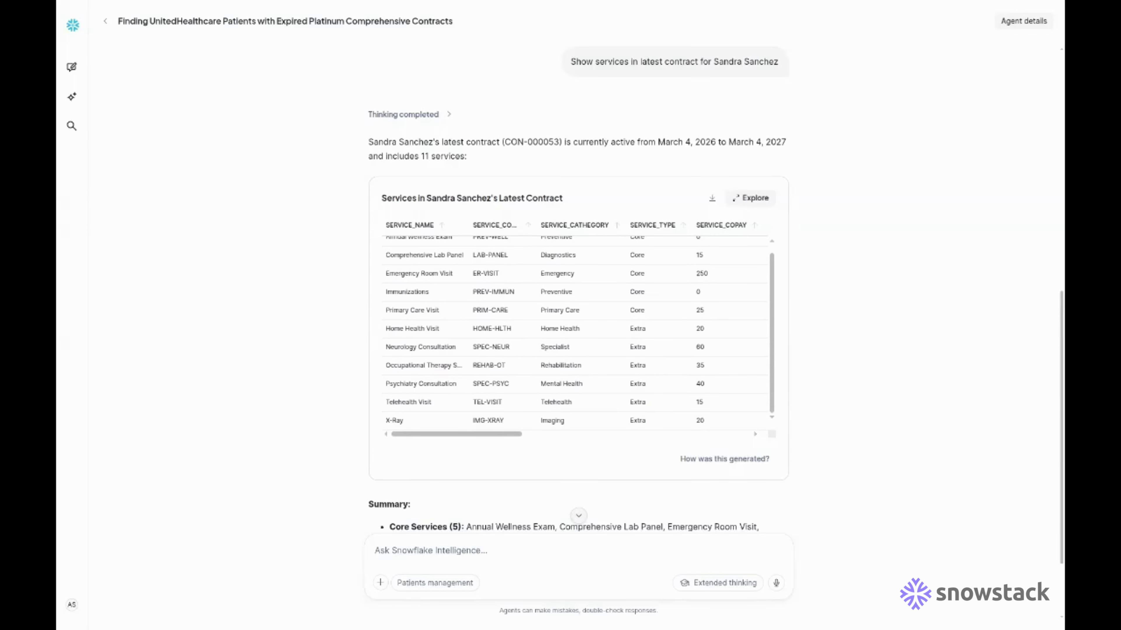
scroll(578, 309, down, 3)
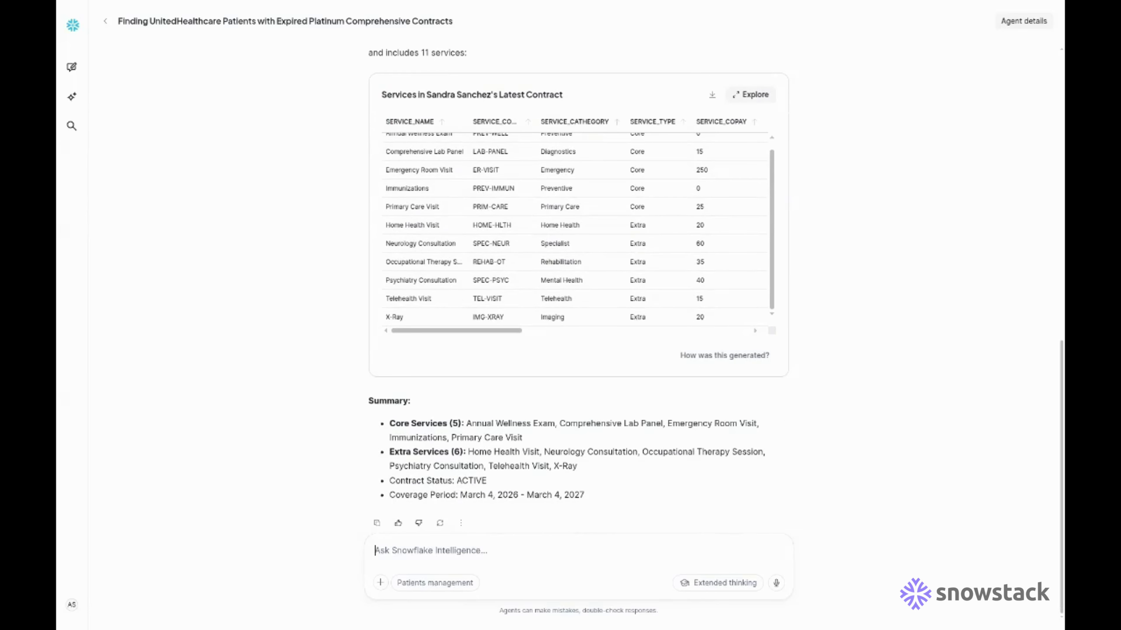
text(List extra services th)
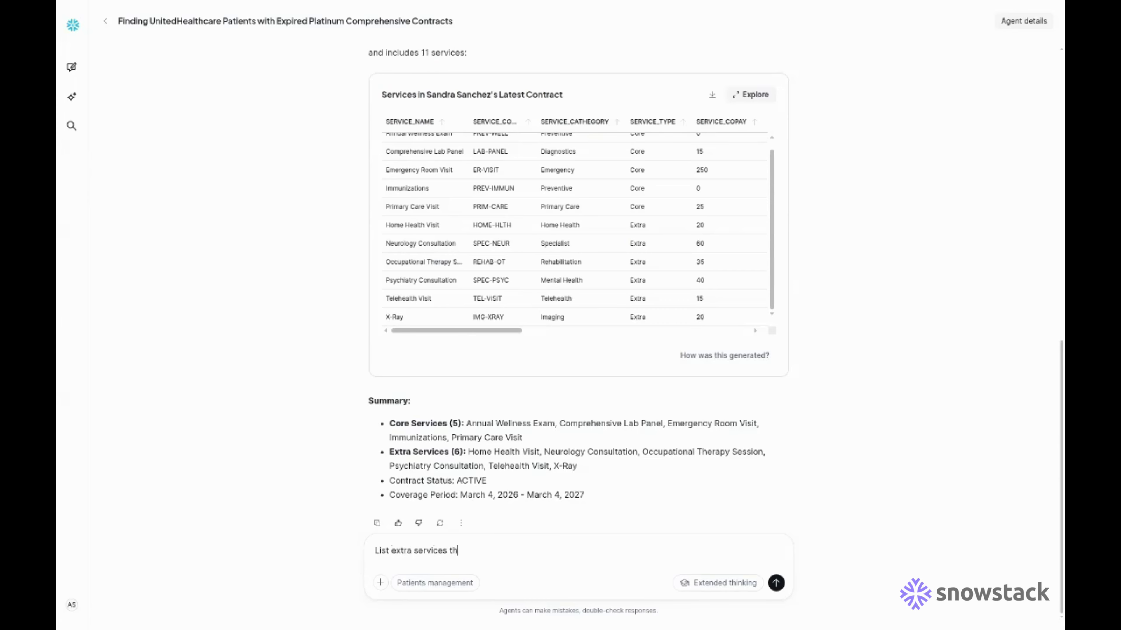
text(is patient does not subscribe.)
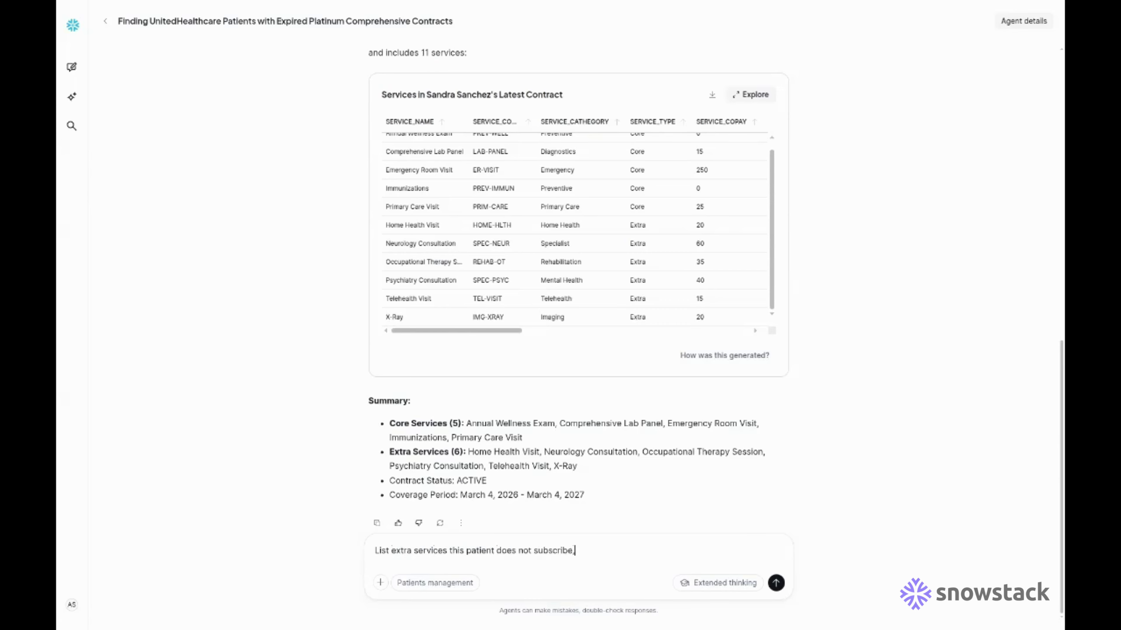
text( order by copay from lowest)
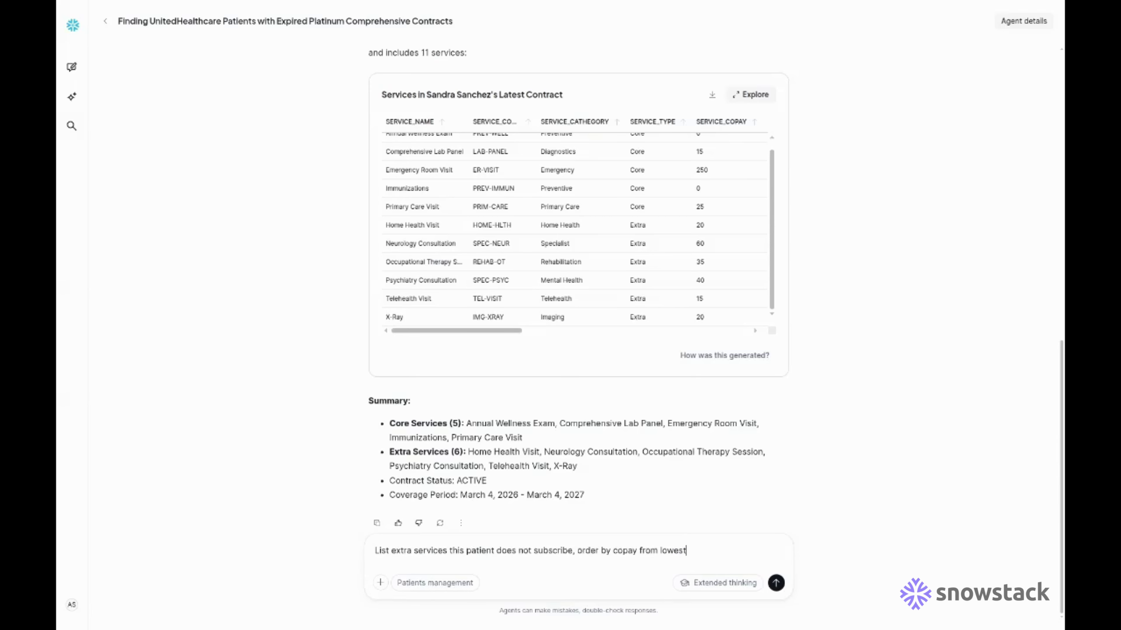
key(Return)
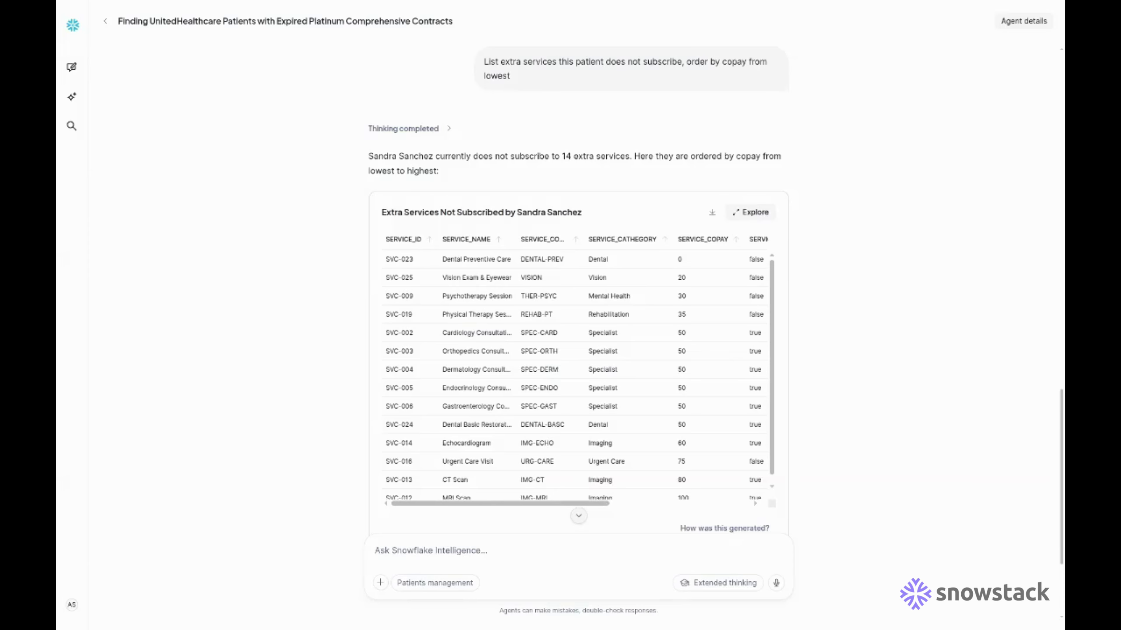
scroll(580, 375, down, 1)
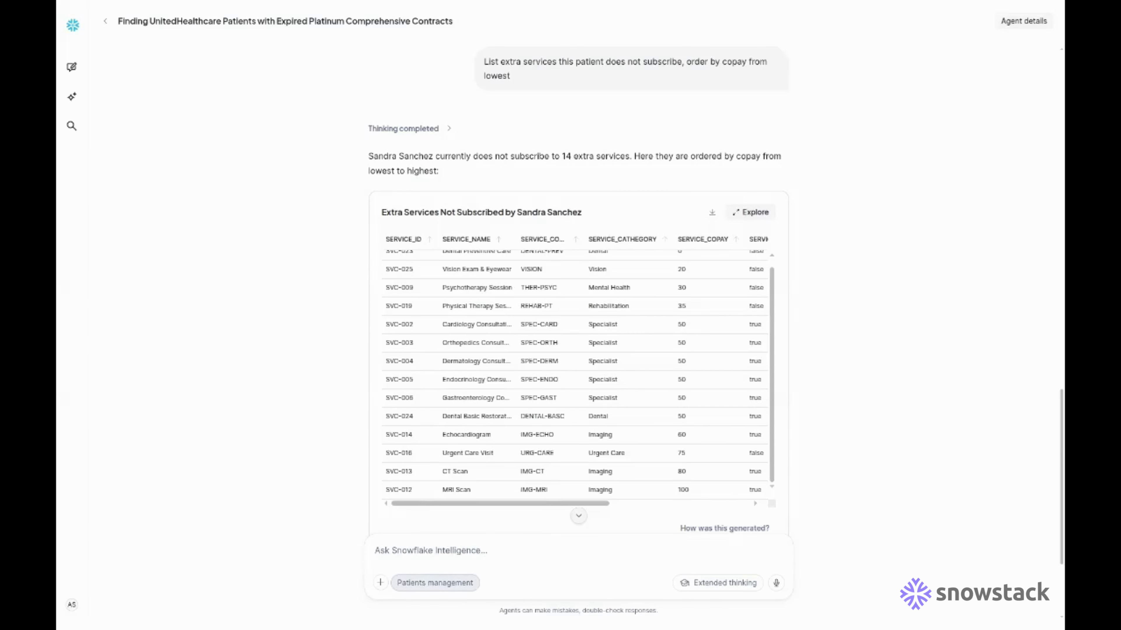
click(434, 582)
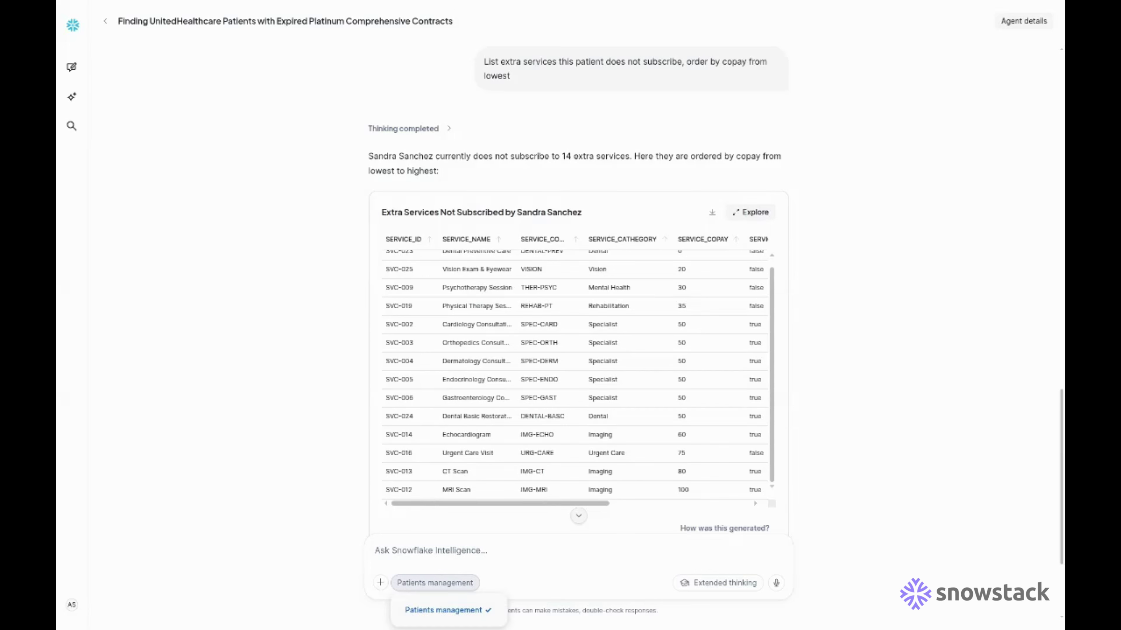
click(380, 583)
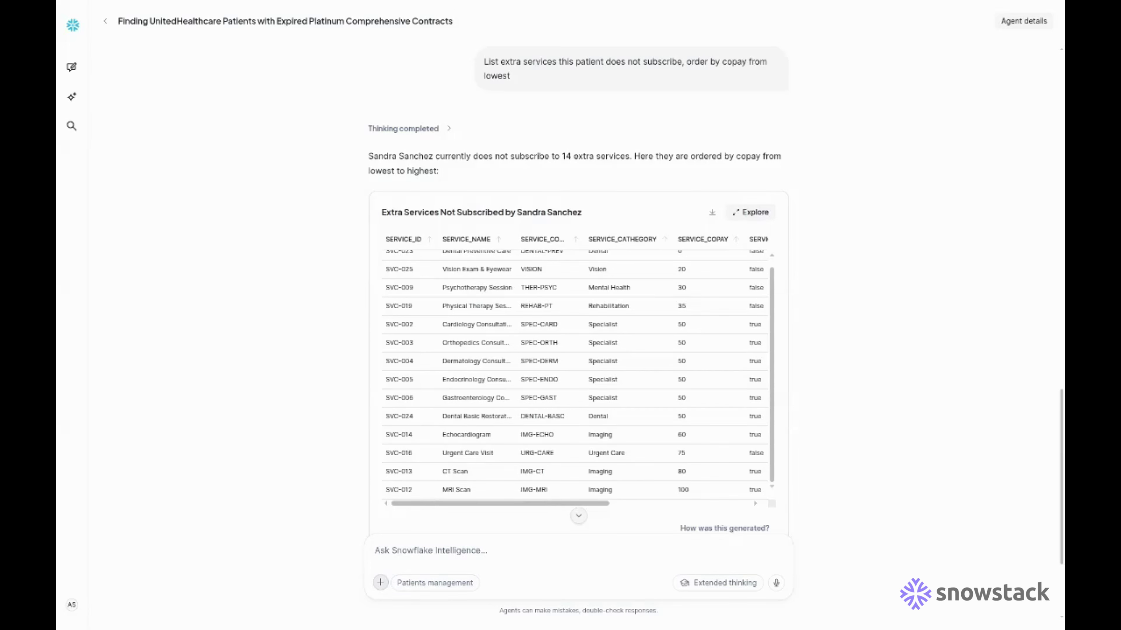
click(380, 582)
mouse_move(441, 556)
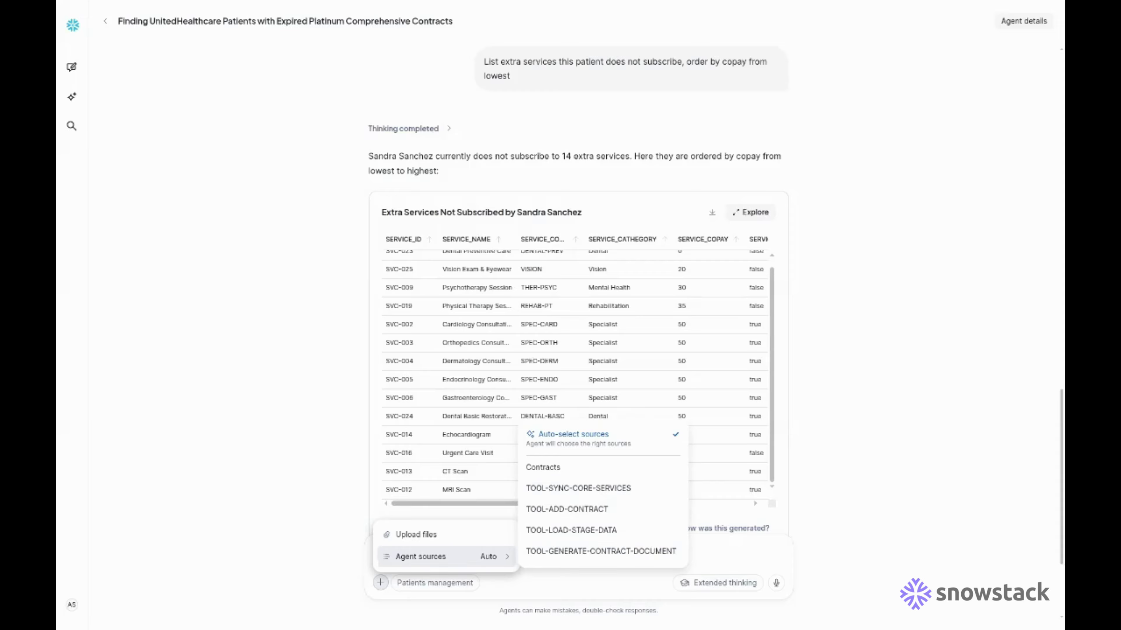
key(Escape)
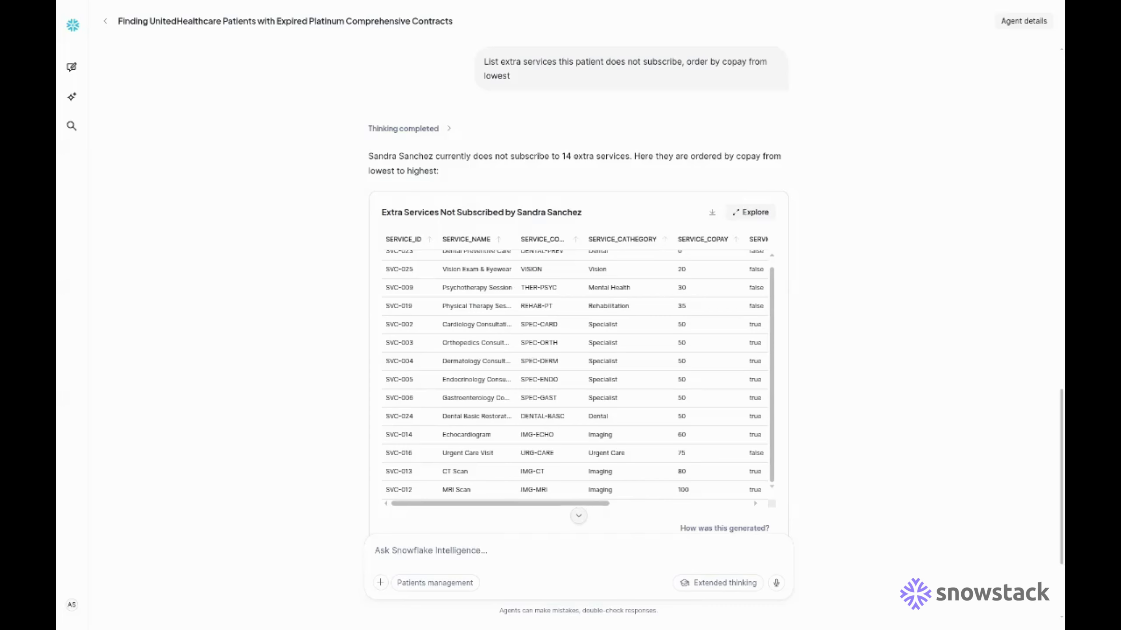
text(Prepar)
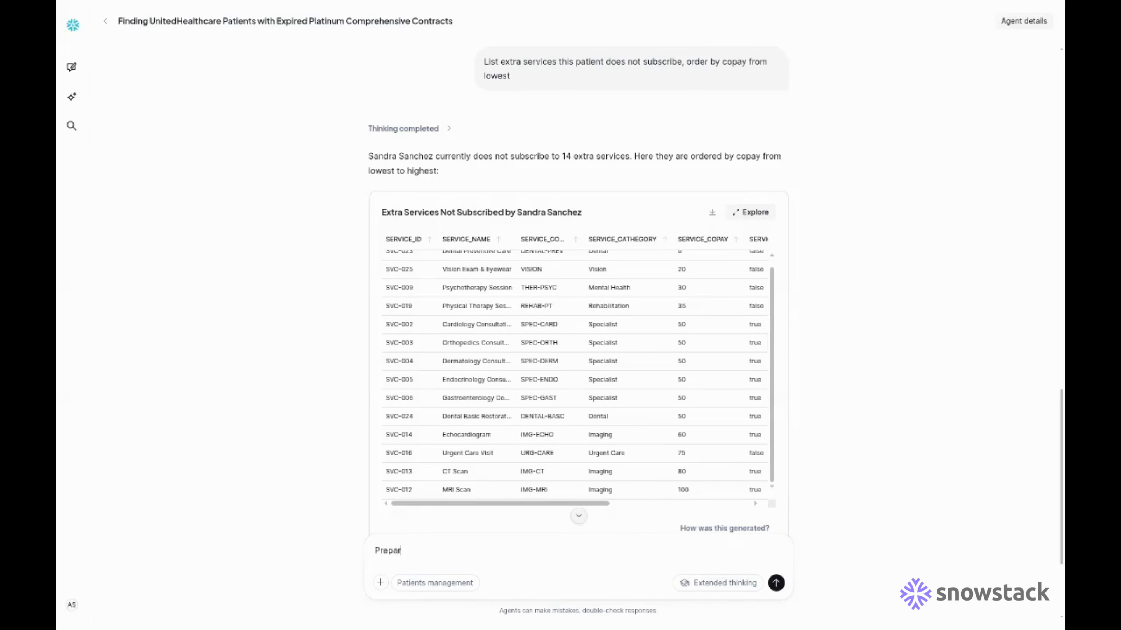
text(e new contract for Sandra, e)
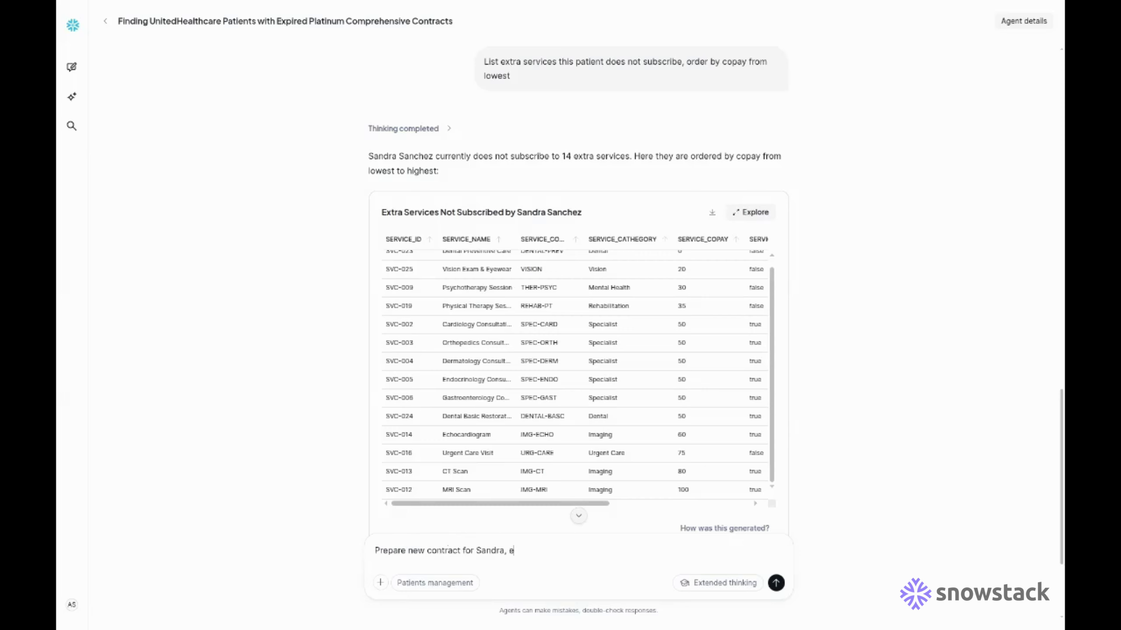
text(xtend the list of already su)
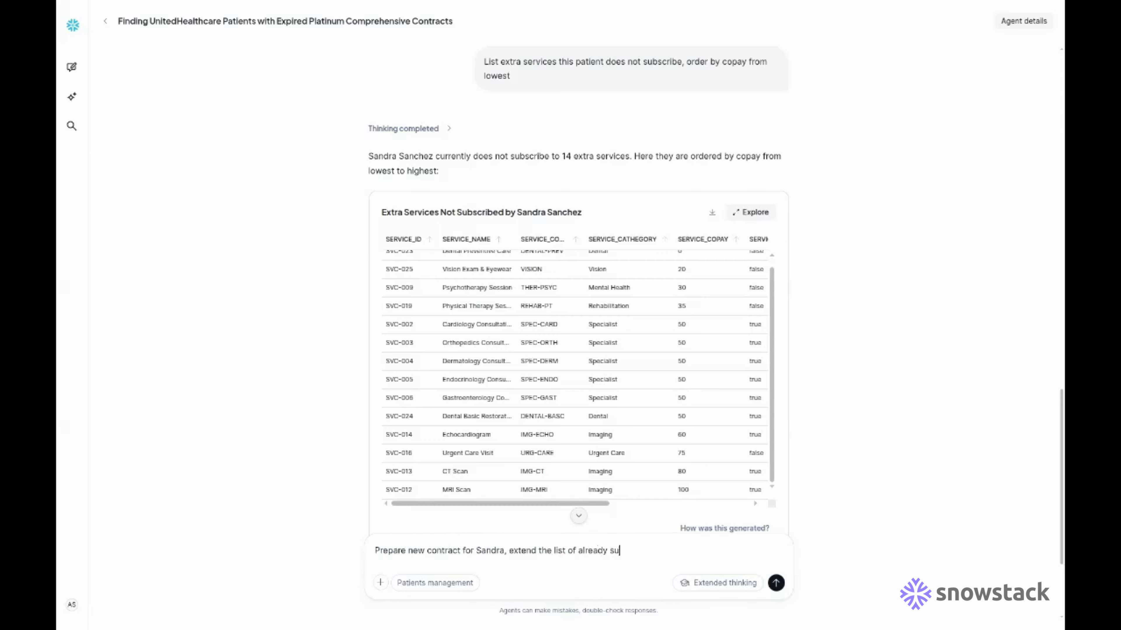
text(bscribed services by two wit)
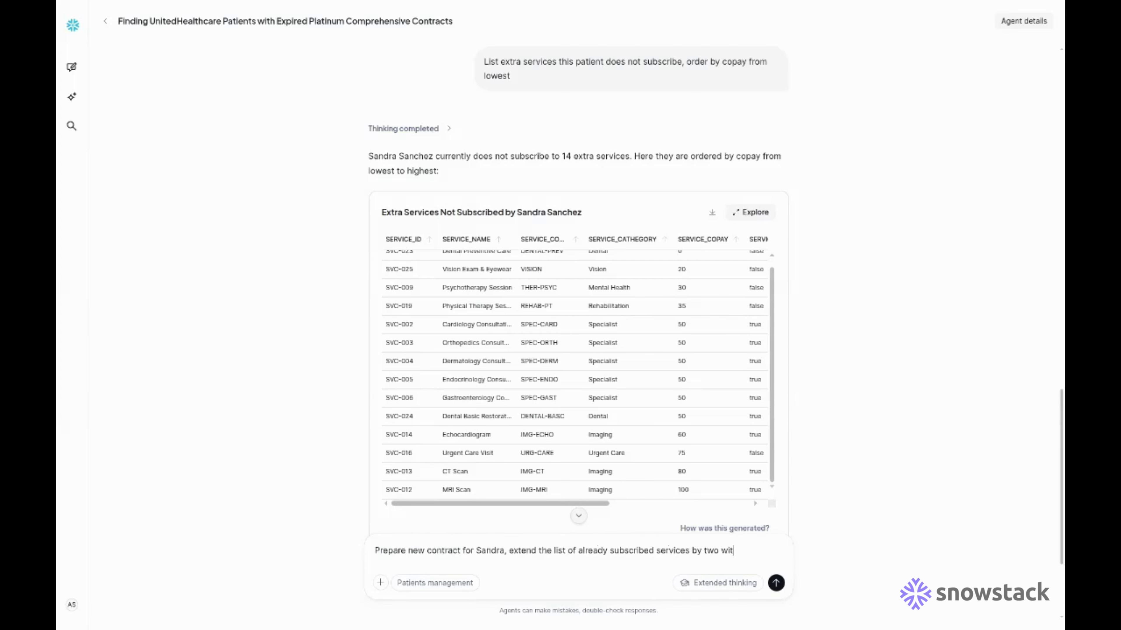
text(h lowest copay and gen)
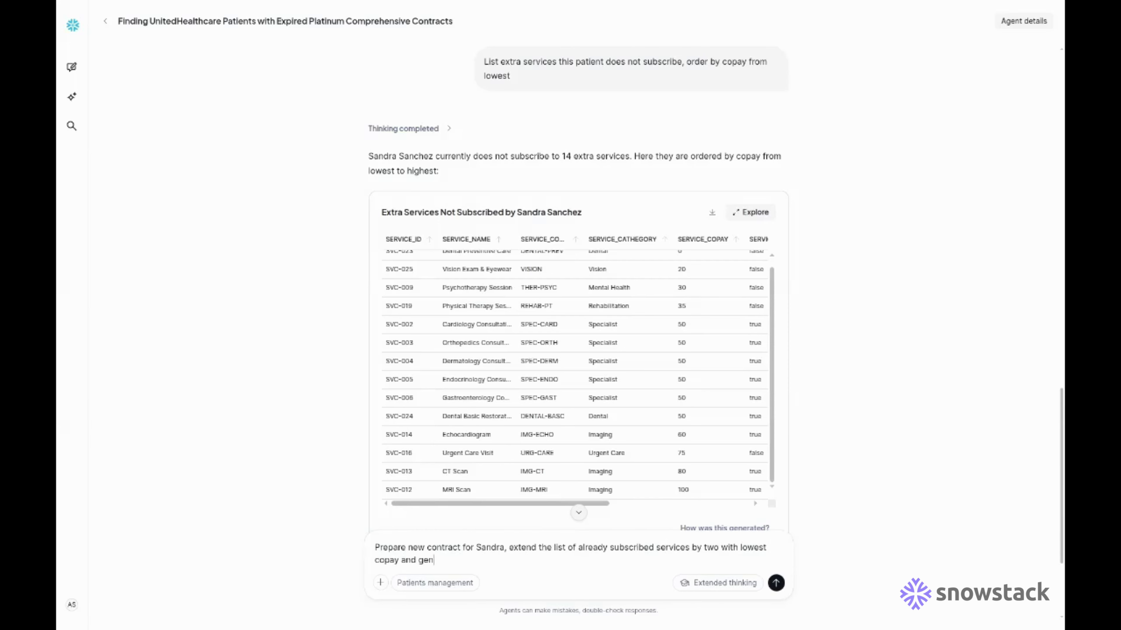
text(erate new contract document, effectivr)
- Fix the typo, finish the request with an effective date of Mar 1st, 2026, and send it
key(BackSpace)
text(e on Mar 1st, 2026)
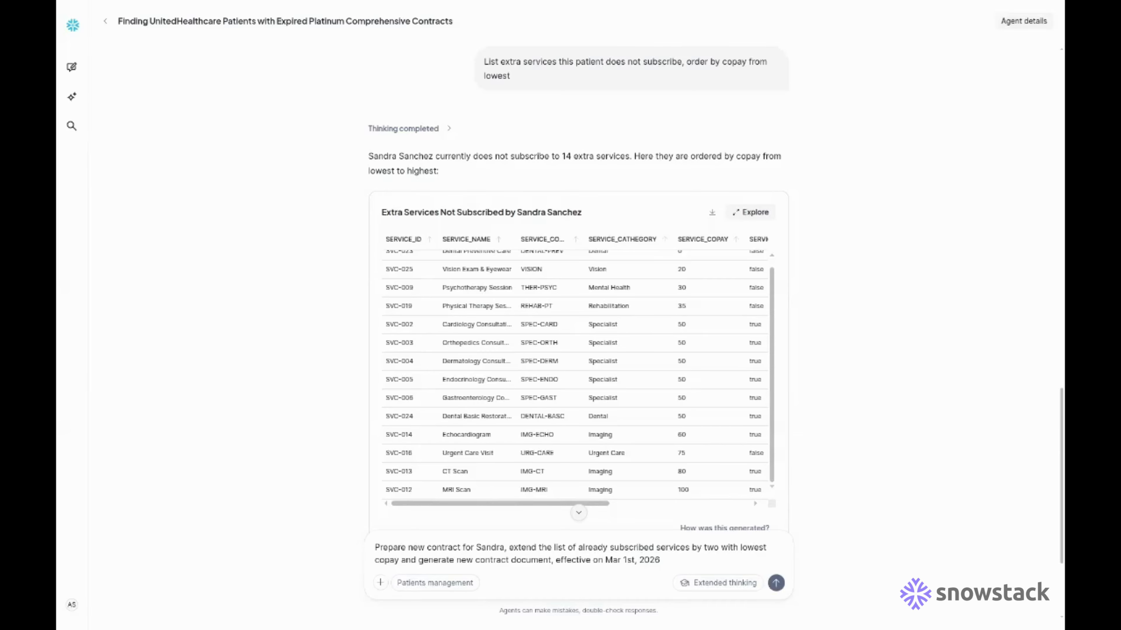
click(776, 583)
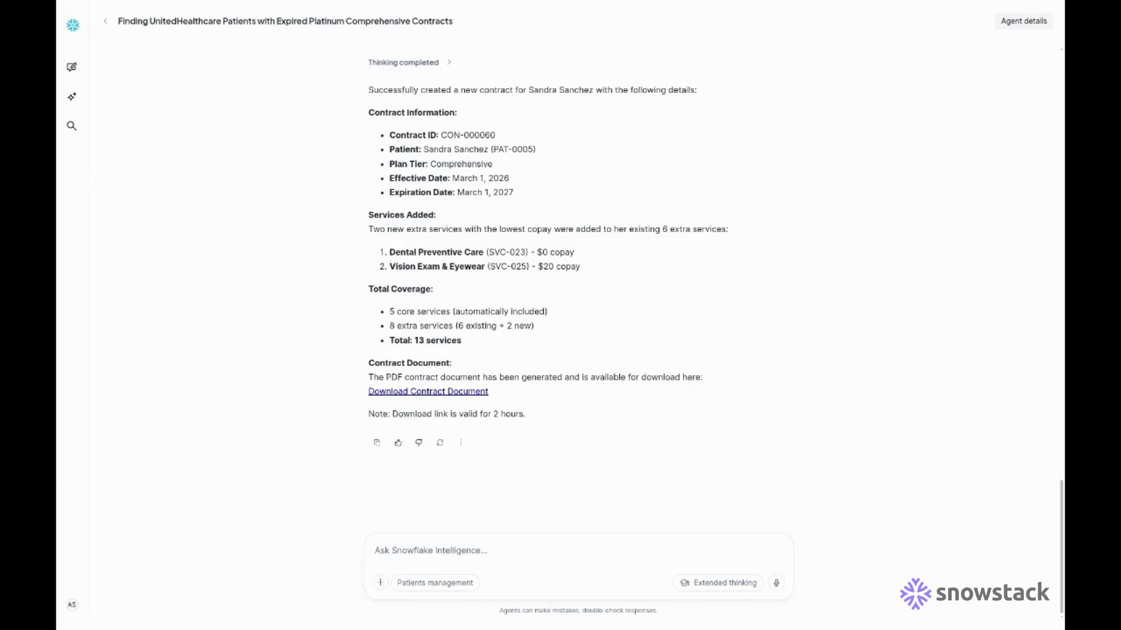
- Open the downloaded contract PDF CON-000060.pdf
click(896, 60)
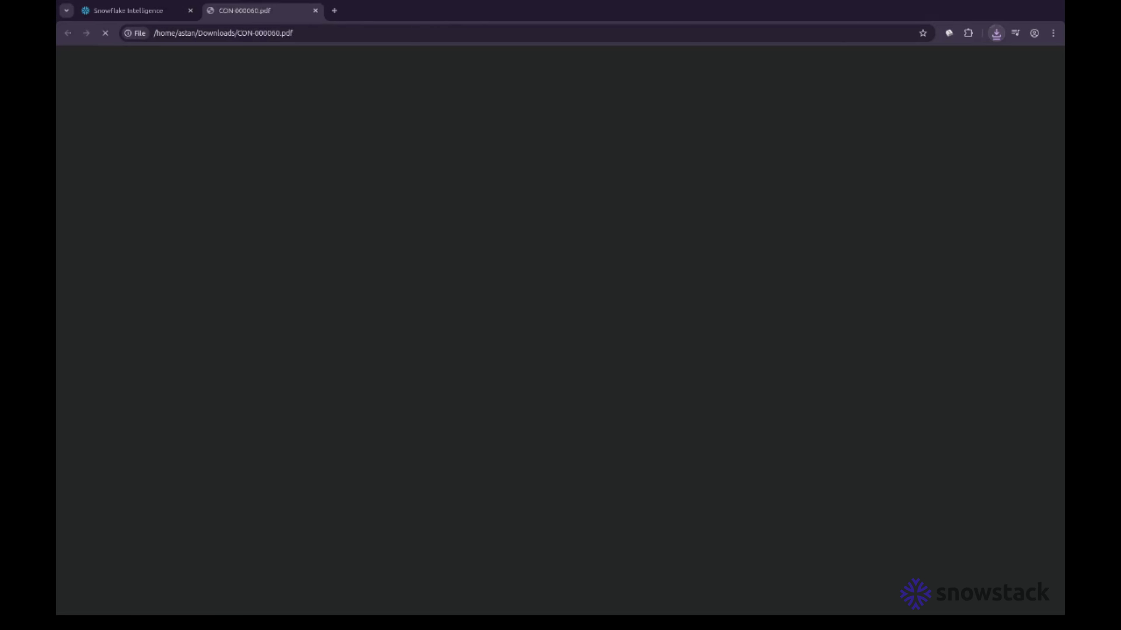
- Scroll through the three contract pages, then return to the Snowflake Intelligence tab
scroll(635, 344, down, 15)
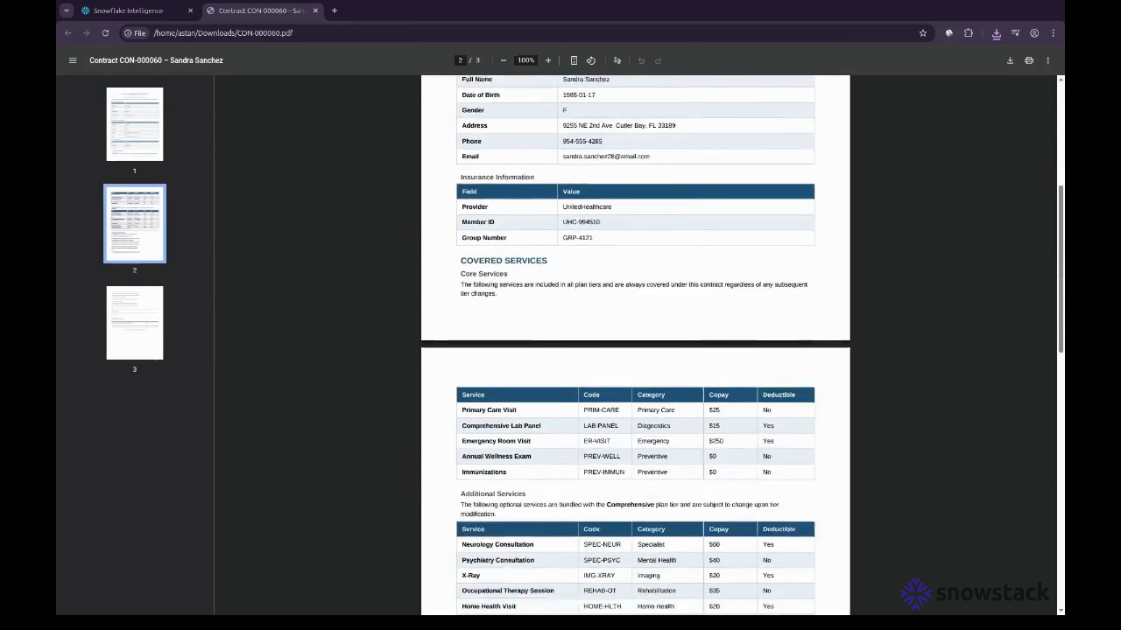
scroll(635, 345, down, 10)
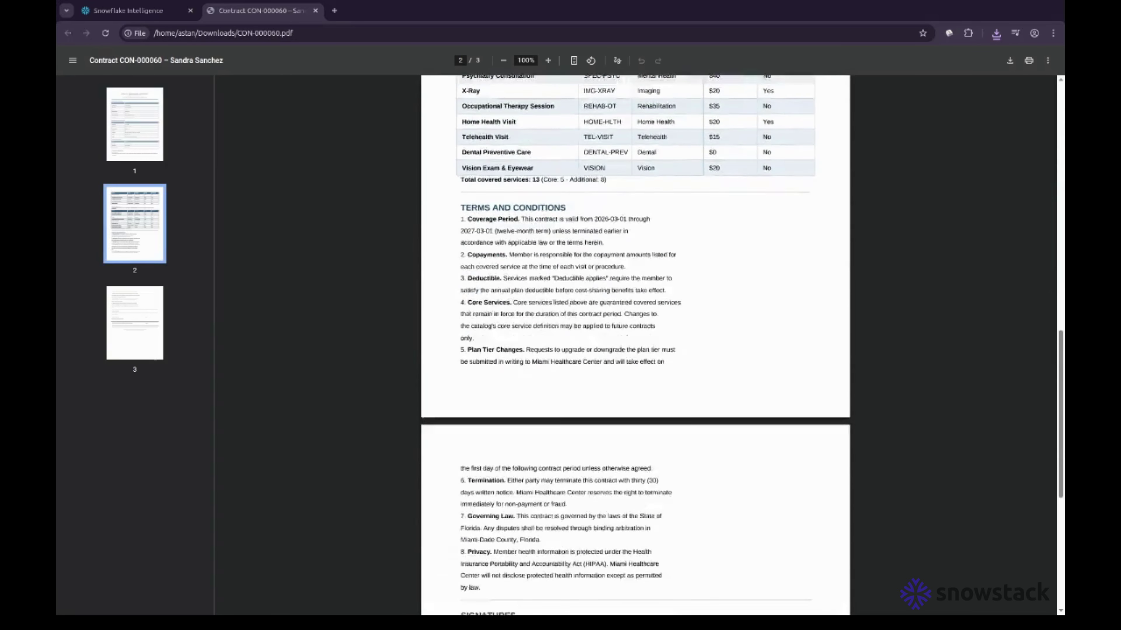
scroll(635, 344, up, 15)
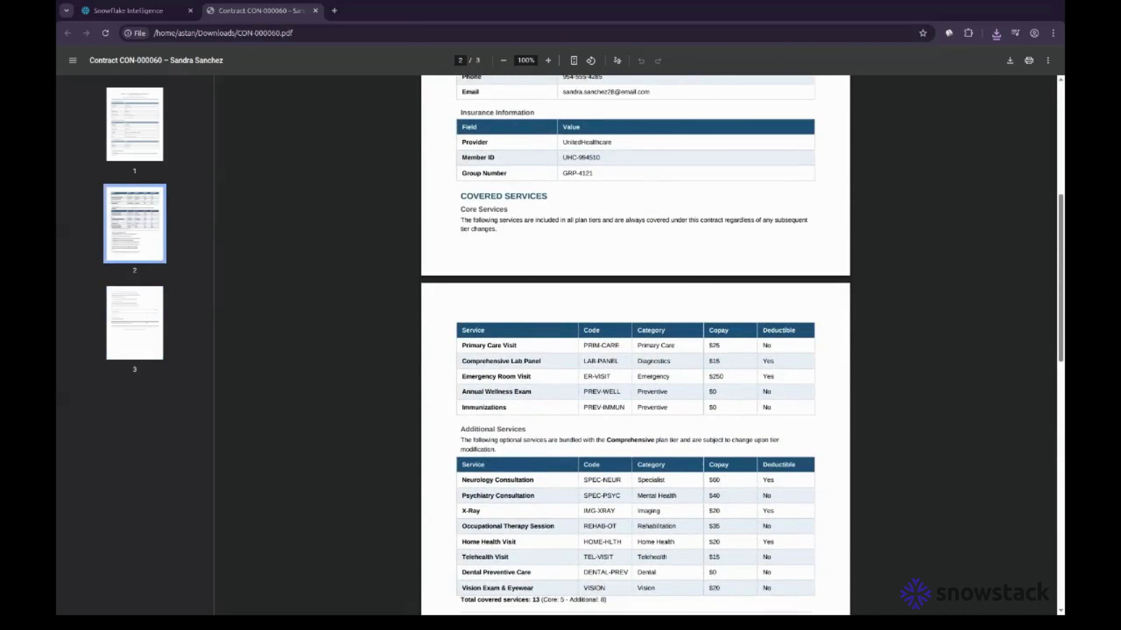
scroll(636, 344, up, 5)
scroll(635, 344, up, 3)
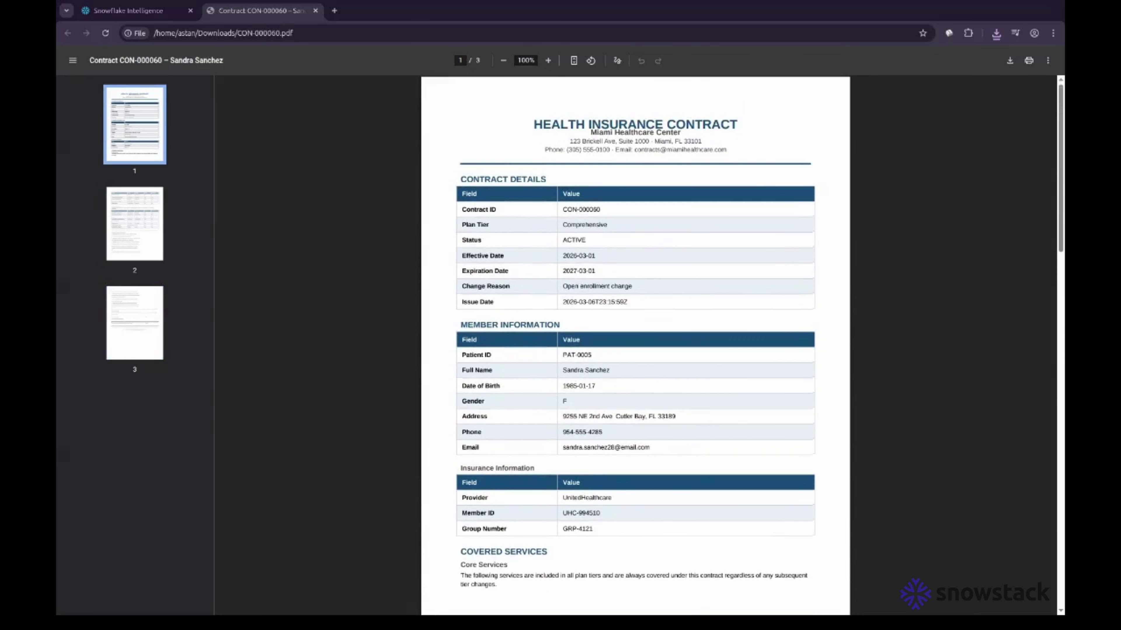
scroll(635, 344, down, 20)
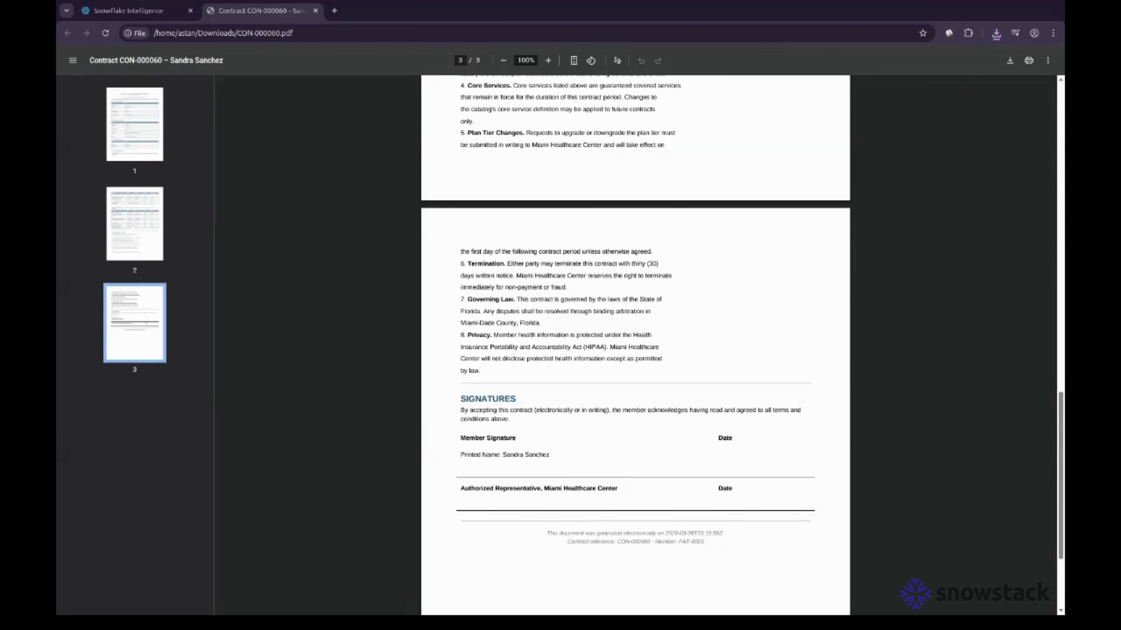
click(138, 10)
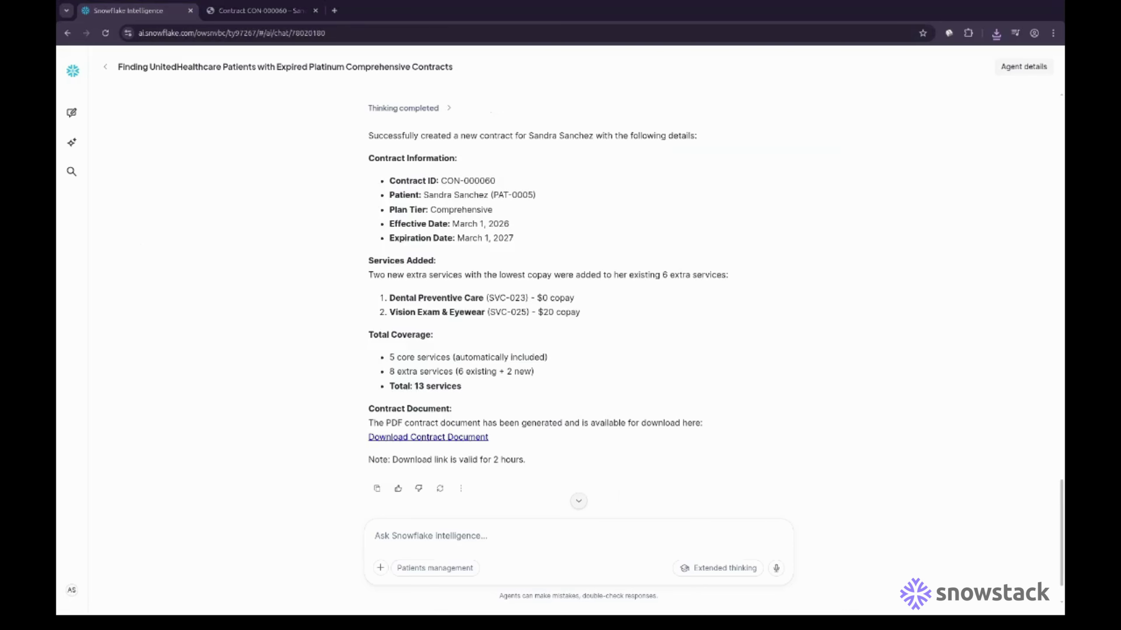
- Send the agent a request to summarize the session
scroll(579, 300, down, 2)
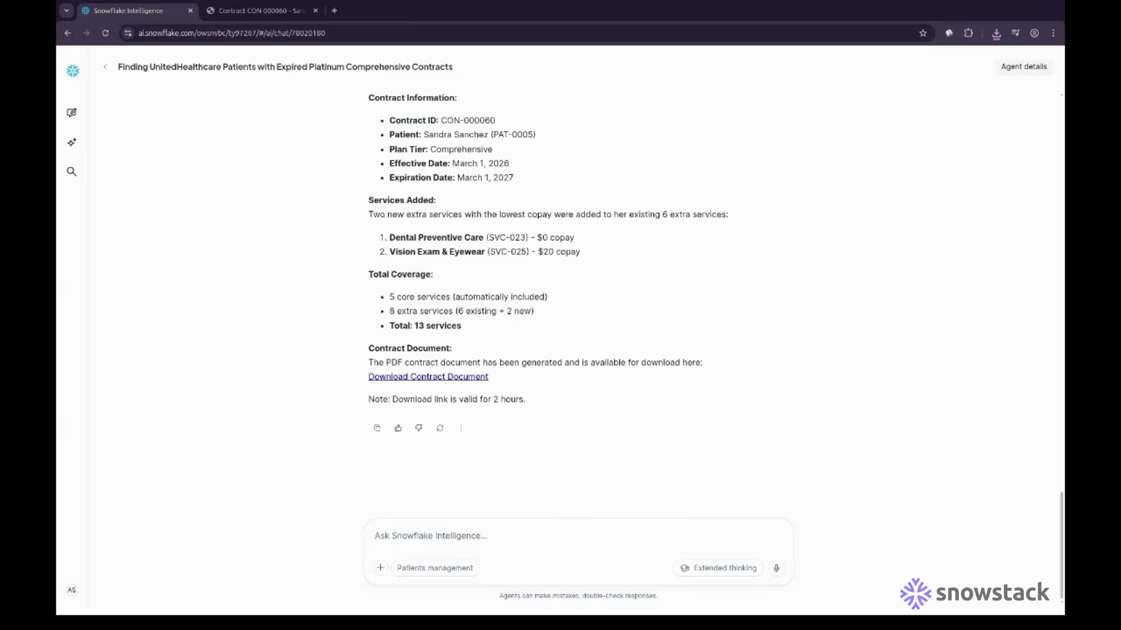
text(Sum)
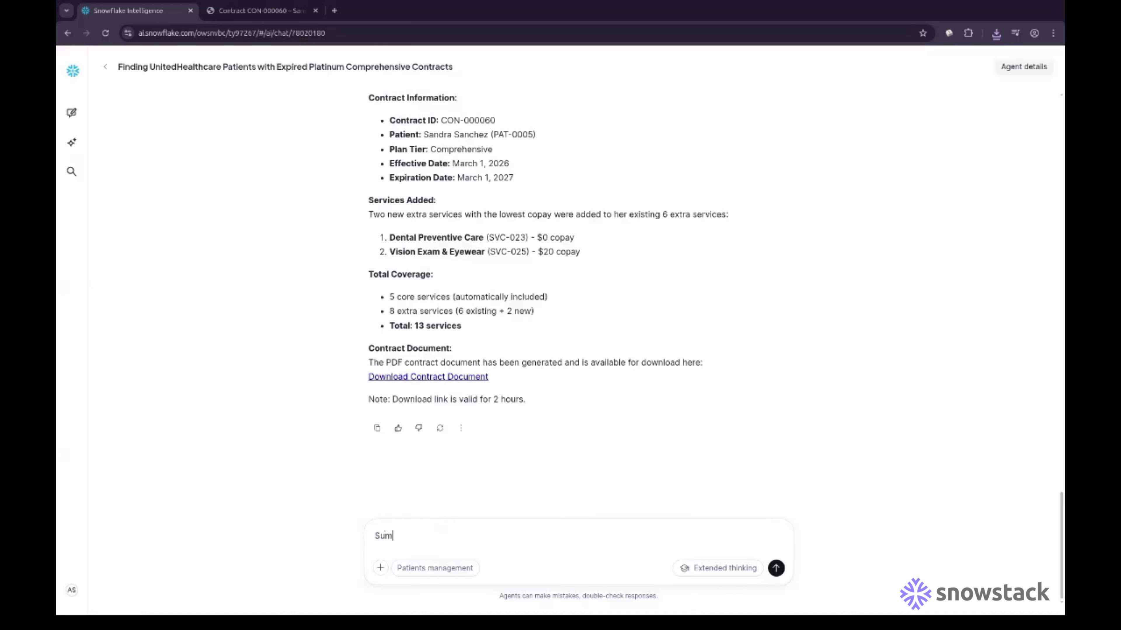
text(mai)
key(Return)
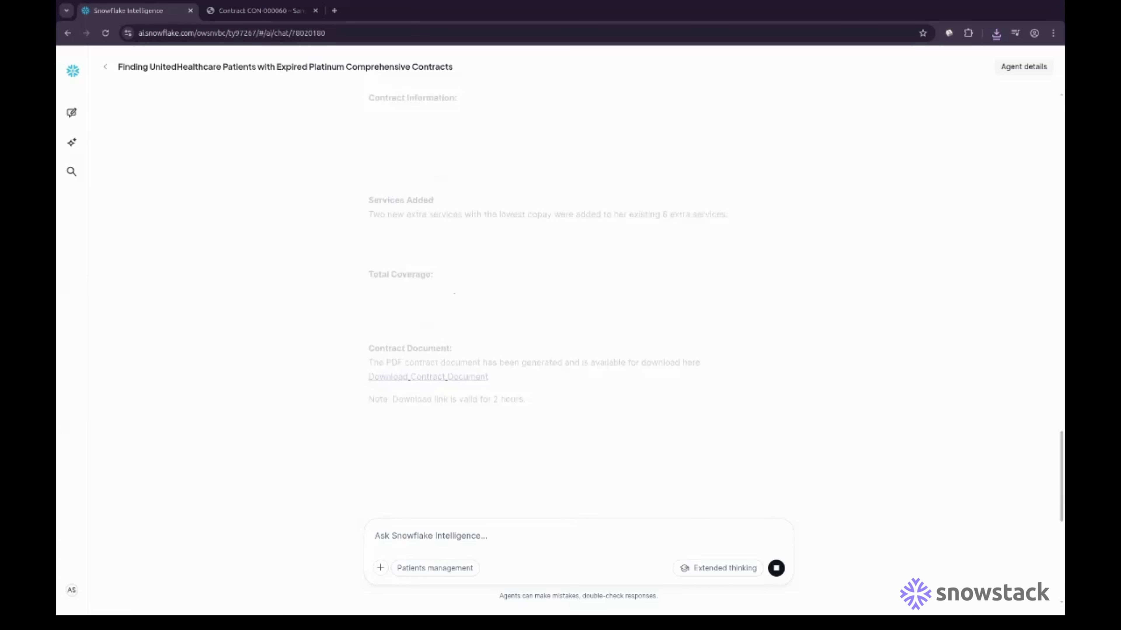